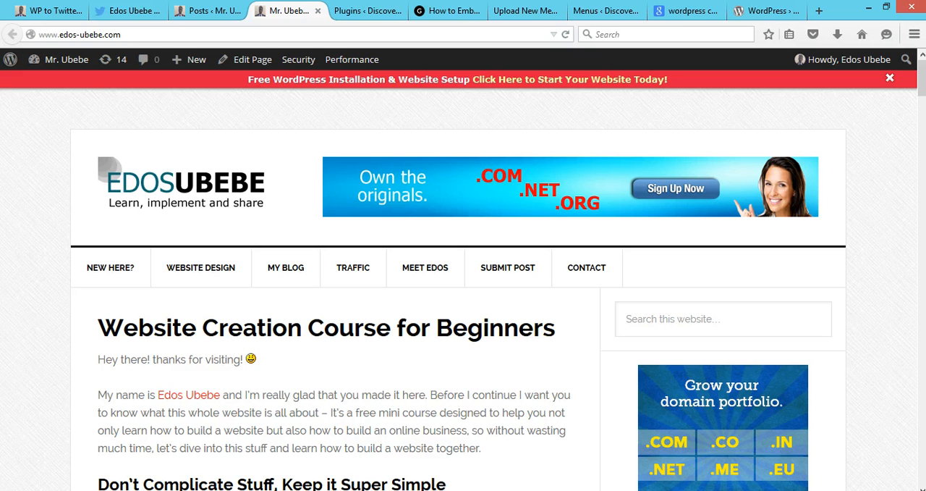
Step: Bring up the installed Plugins list showing the active Chat Room plugin
{"action": "left_click", "coordinate": [198, 108]}
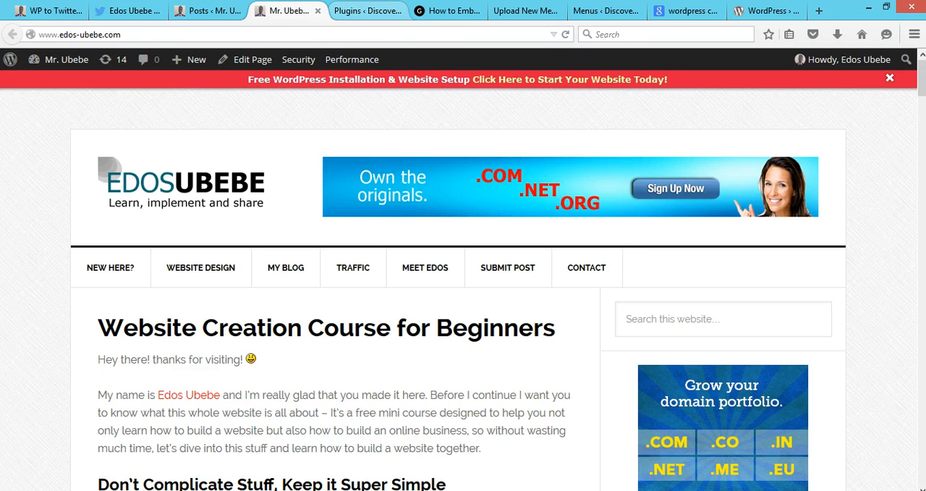
{"action": "left_click", "coordinate": [366, 10]}
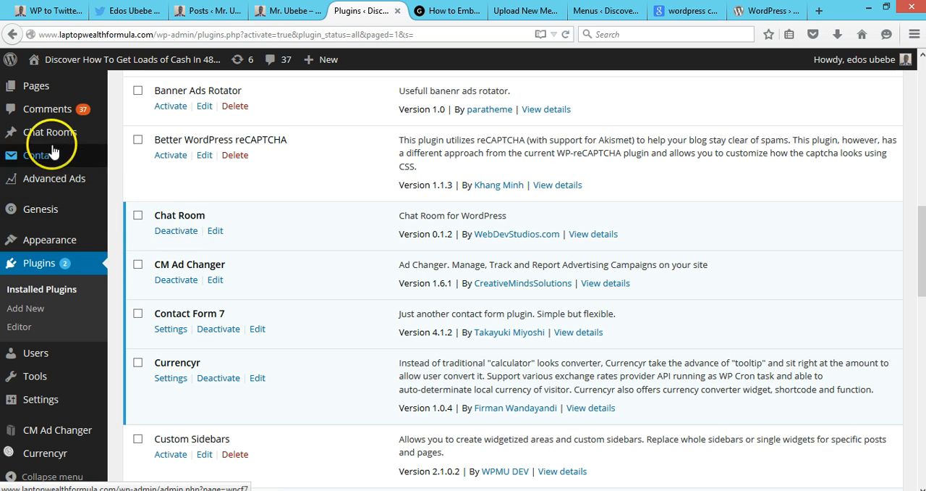
{"action": "mouse_move", "coordinate": [49, 132]}
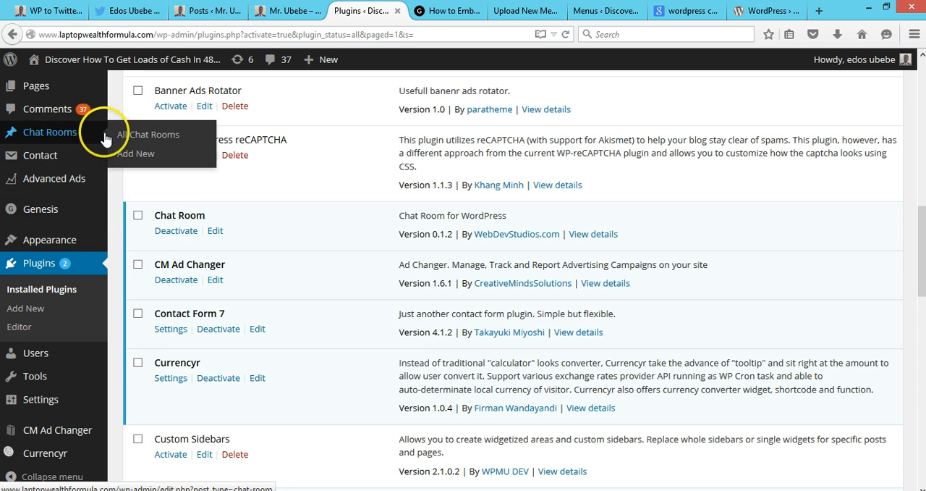
Step: Add a new chat room titled 'Meeting' and publish it
{"action": "left_click", "coordinate": [141, 154]}
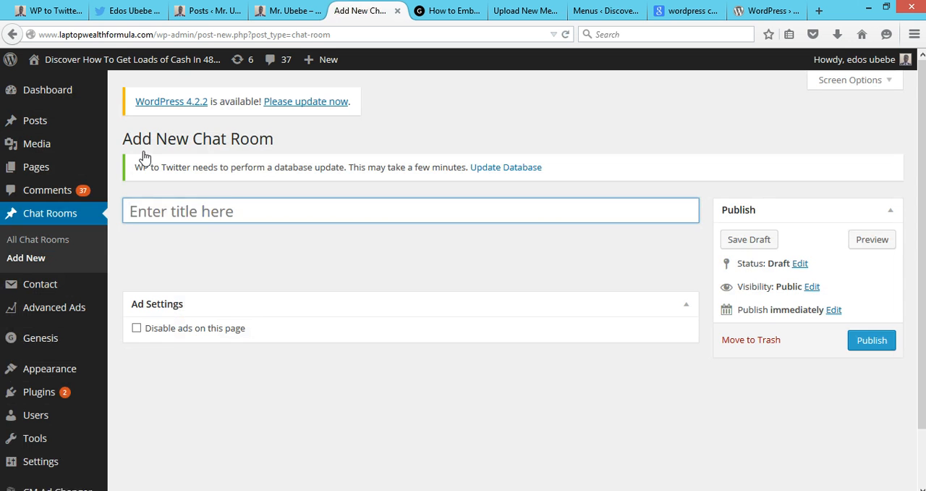
{"action": "type", "text": "Meeting"}
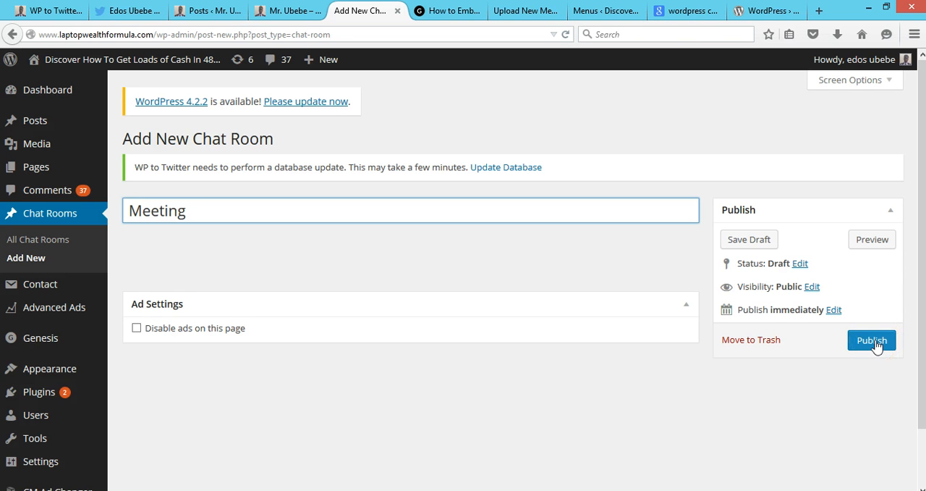
{"action": "left_click", "coordinate": [876, 345]}
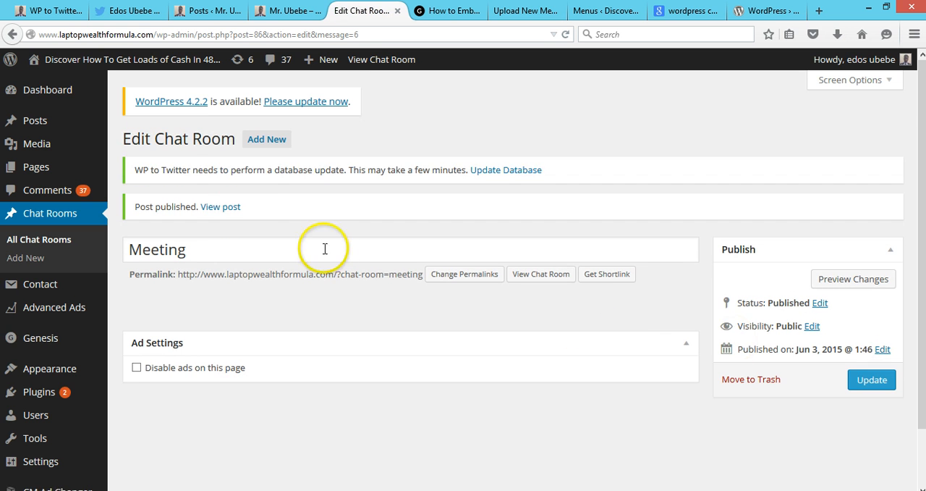
Step: View the published Meeting chat room page in a new browser tab
{"action": "left_click", "coordinate": [230, 210]}
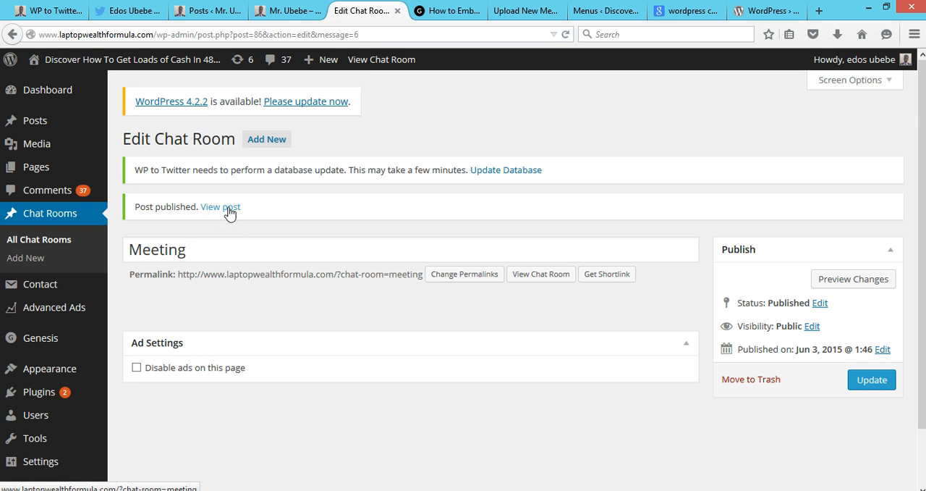
{"action": "right_click", "coordinate": [230, 210]}
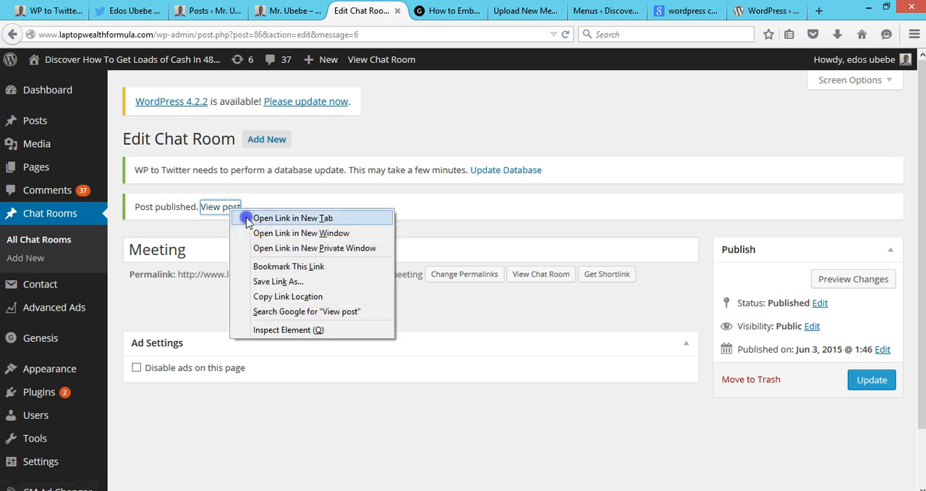
{"action": "left_click", "coordinate": [255, 215]}
{"action": "left_click", "coordinate": [405, 10]}
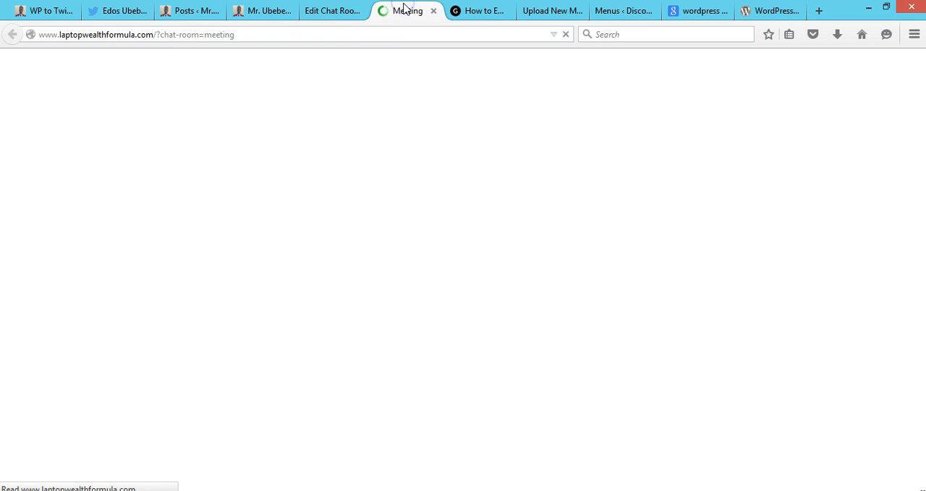
{"action": "scroll", "coordinate": [405, 10], "scroll_direction": "down", "scroll_amount": 6}
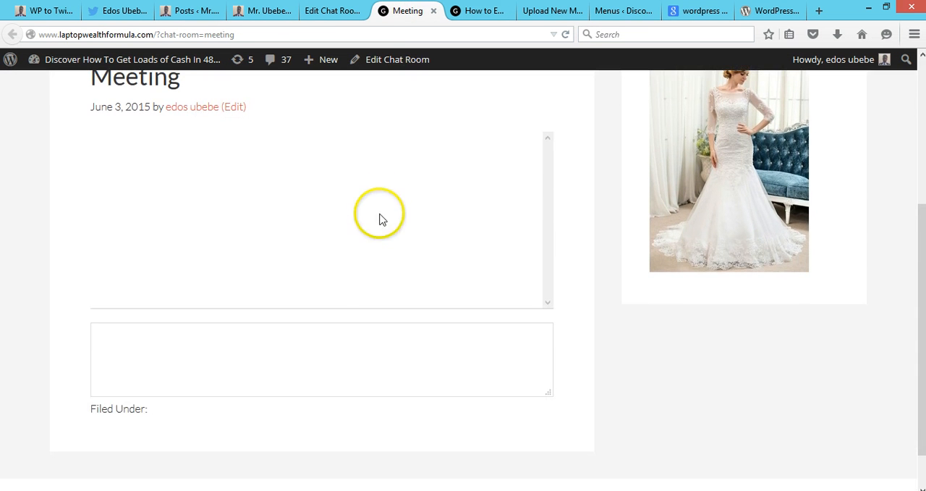
Step: Send the chat message 'Hey John, how are you doing?' in the Meeting room
{"action": "left_click", "coordinate": [365, 329]}
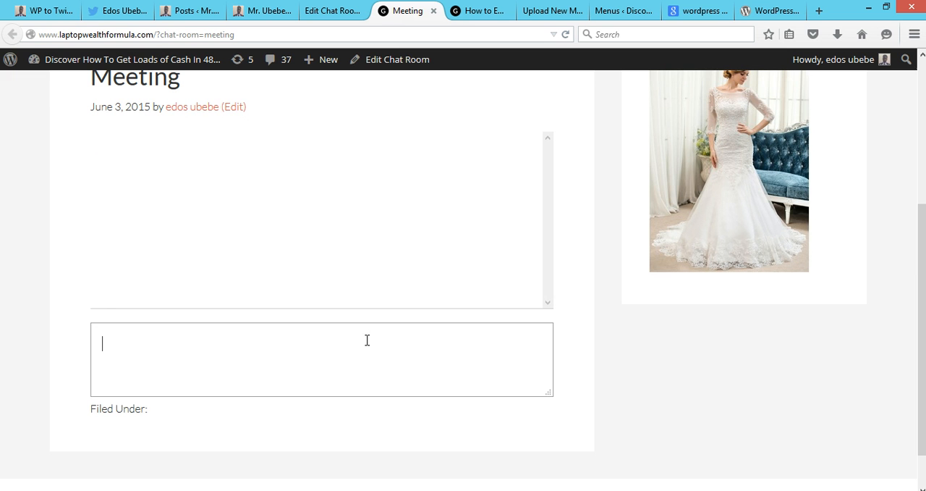
{"action": "type", "text": "Hey d"}
{"action": "key", "text": "BackSpace"}
{"action": "type", "text": "John "}
{"action": "type", "text": "ho"}
{"action": "key", "text": "BackSpace"}
{"action": "key", "text": "BackSpace"}
{"action": "key", "text": "BackSpace"}
{"action": "type", "text": ","}
{"action": "type", "text": " how are you doi"}
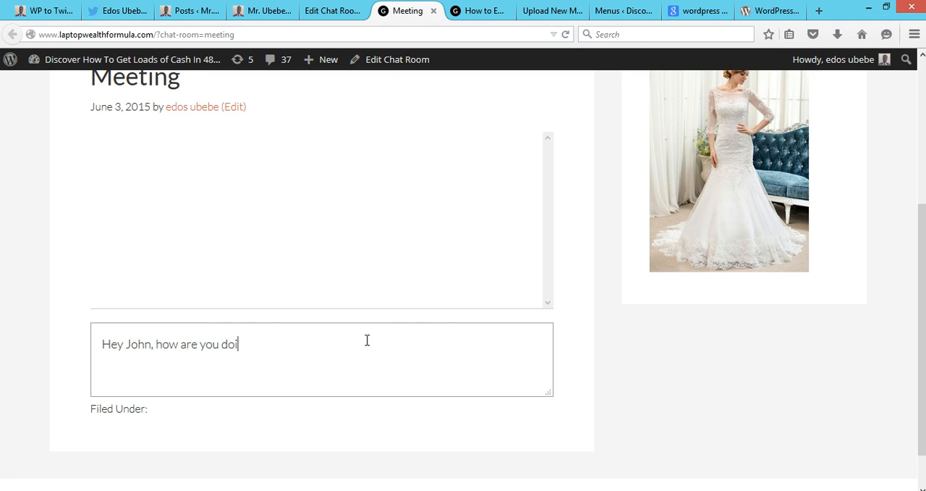
{"action": "type", "text": "ng?"}
{"action": "key", "text": "Return"}
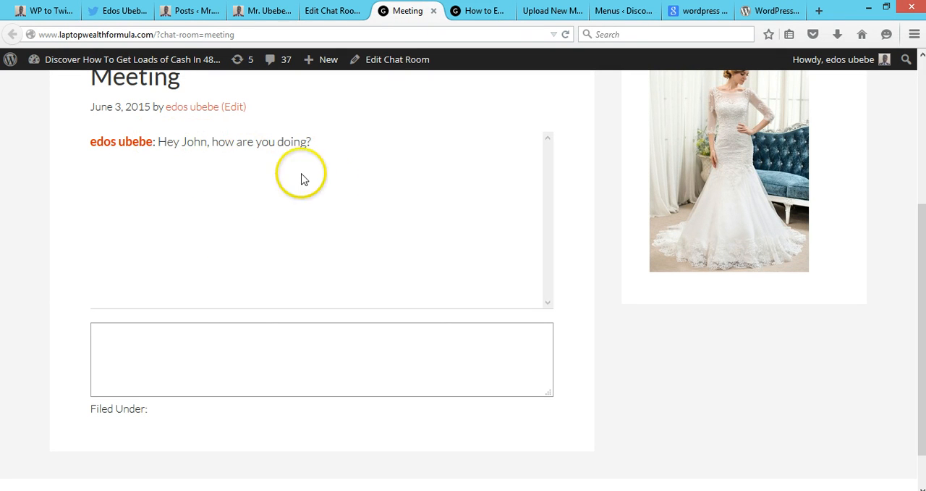
{"action": "left_click", "coordinate": [38, 210]}
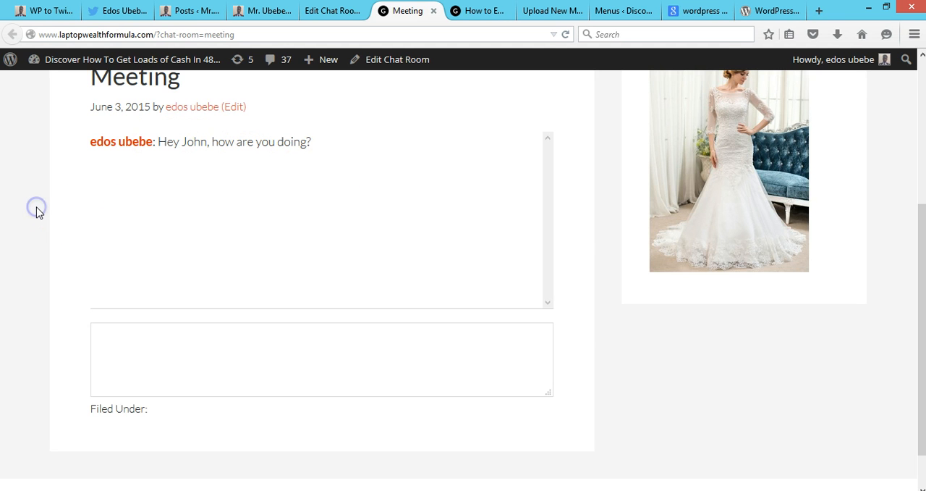
{"action": "scroll", "coordinate": [39, 212], "scroll_direction": "up", "scroll_amount": 1}
{"action": "scroll", "coordinate": [40, 212], "scroll_direction": "up", "scroll_amount": 3}
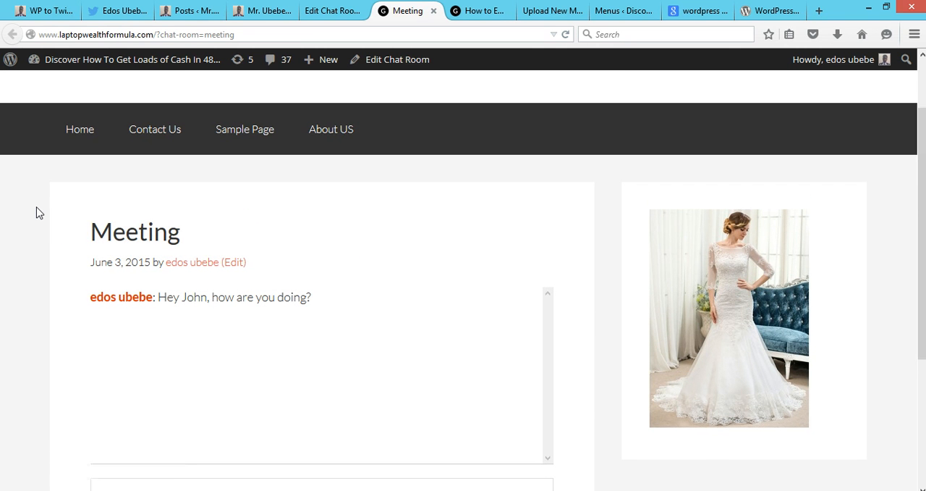